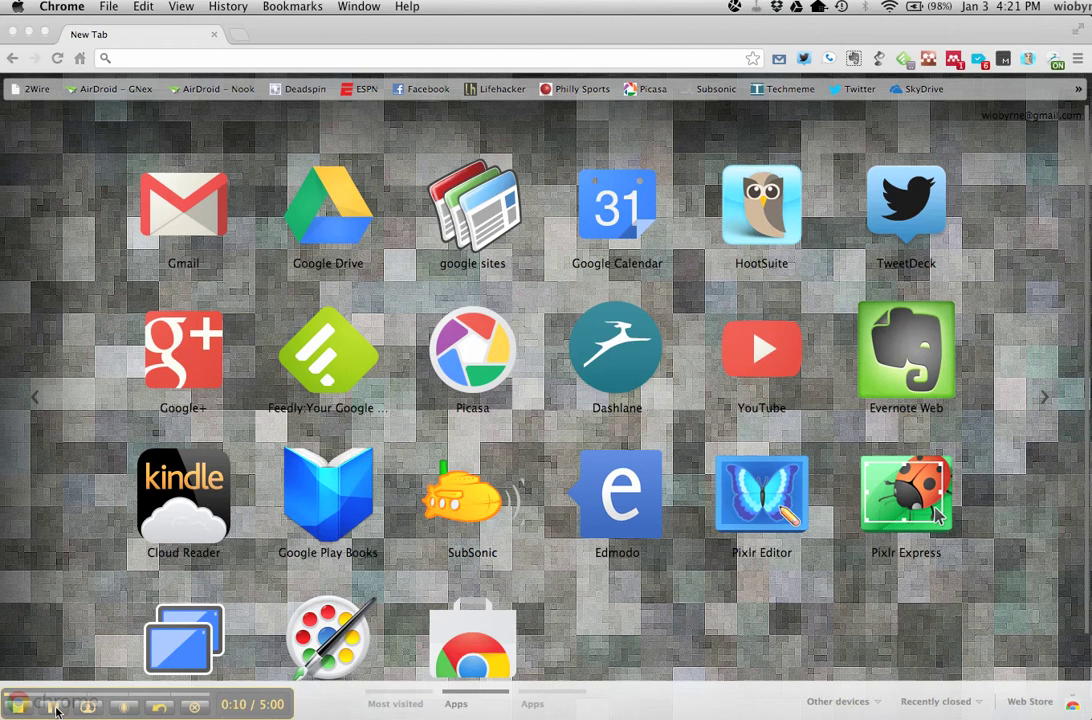
Open Google+ from the app tile and view your own profile.
{"action": "left_click", "coordinate": [265, 316]}
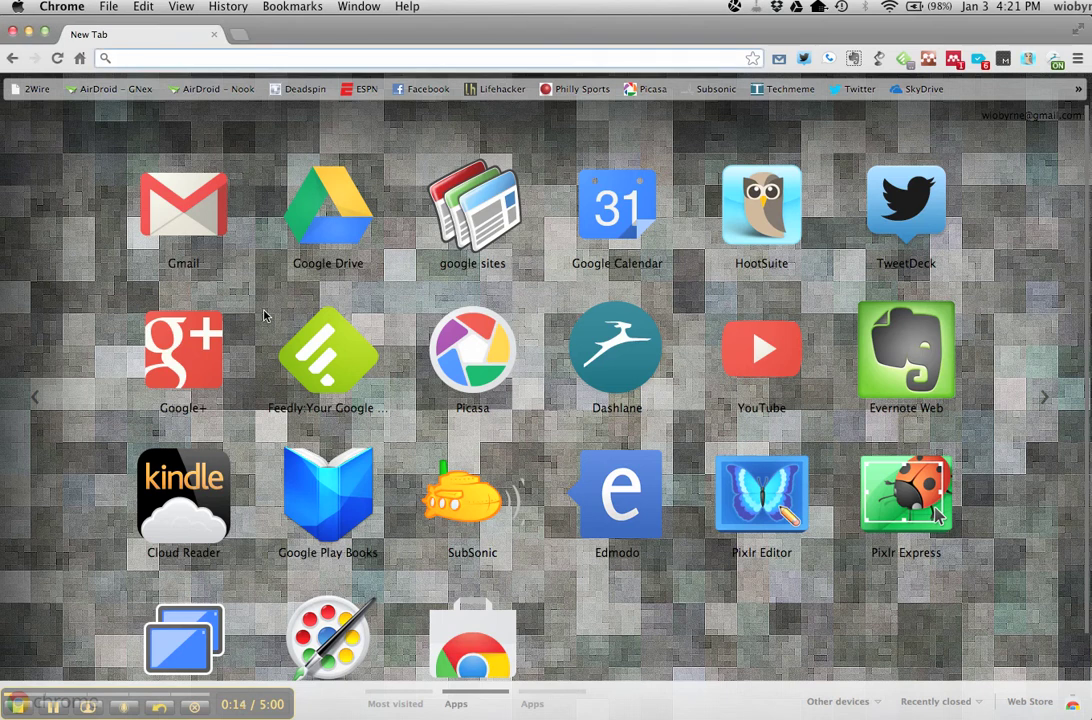
{"action": "left_click", "coordinate": [199, 349]}
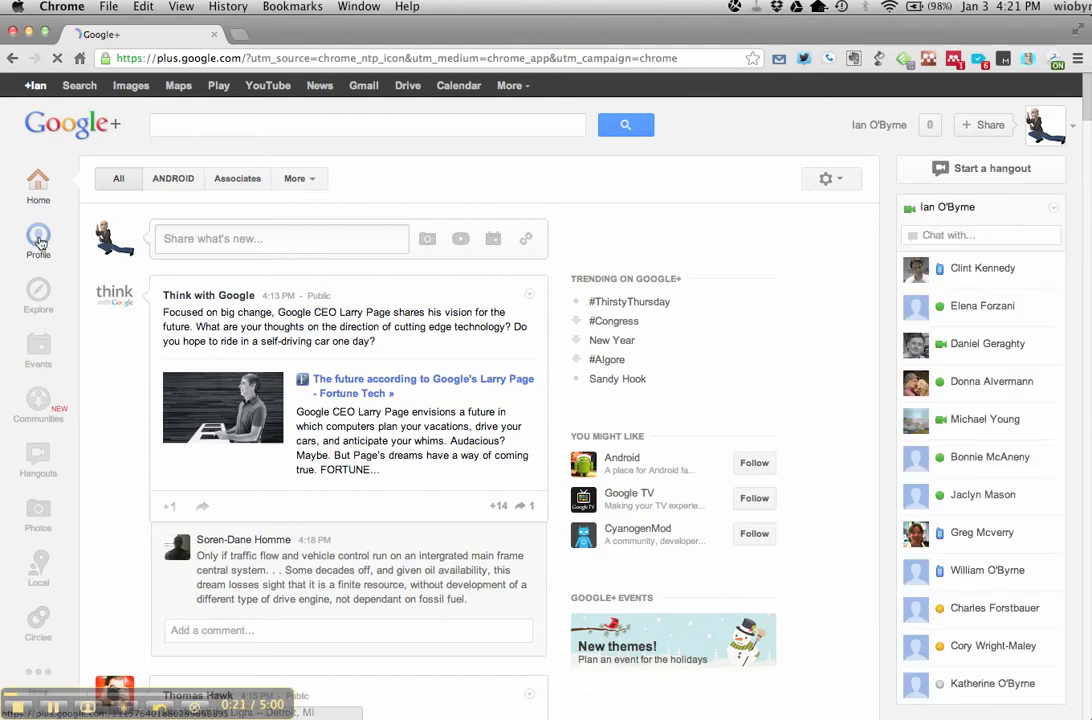
{"action": "left_click", "coordinate": [39, 241]}
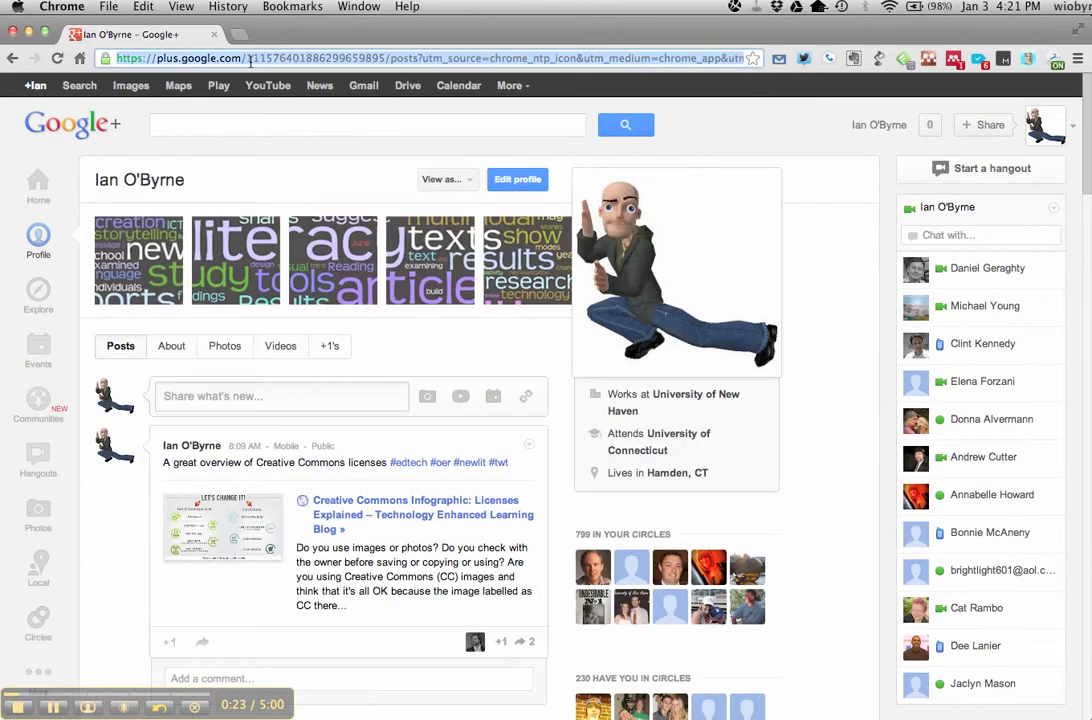
Shorten the address to plus.google.com to load the home stream.
{"action": "left_click", "coordinate": [254, 59]}
{"action": "left_click_drag", "start_coordinate": [251, 58], "coordinate": [767, 64]}
{"action": "key", "text": "BackSpace"}
{"action": "key", "text": "Return"}
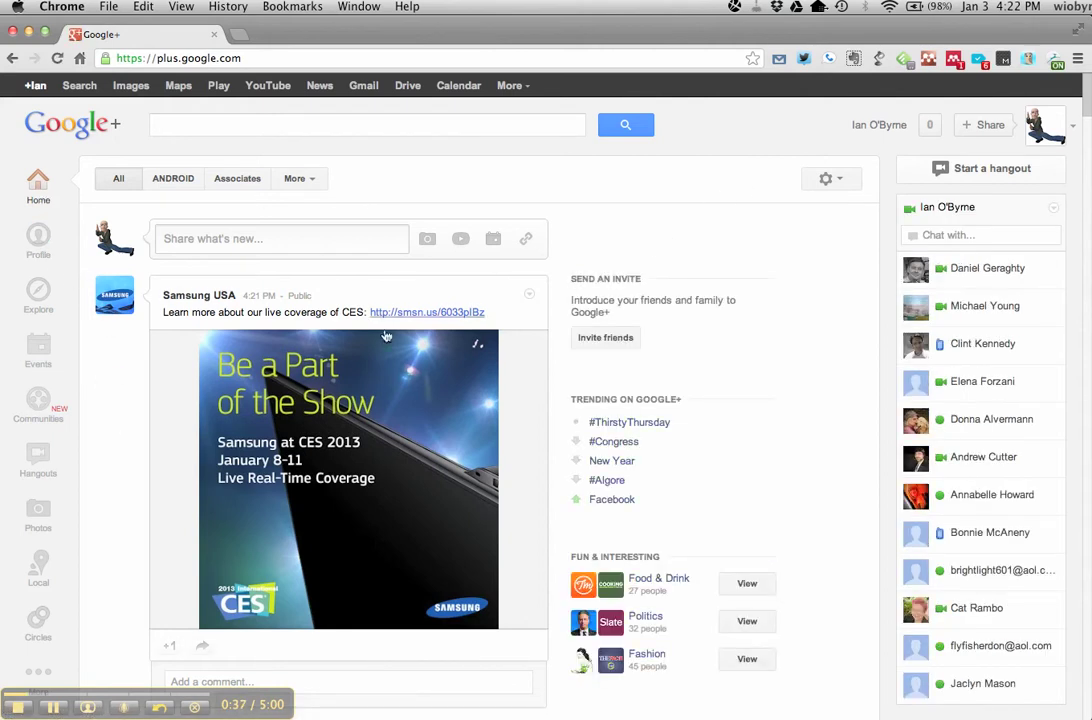
{"action": "scroll", "coordinate": [367, 377], "scroll_direction": "down", "scroll_amount": 1}
{"action": "scroll", "coordinate": [367, 377], "scroll_direction": "down", "scroll_amount": 15}
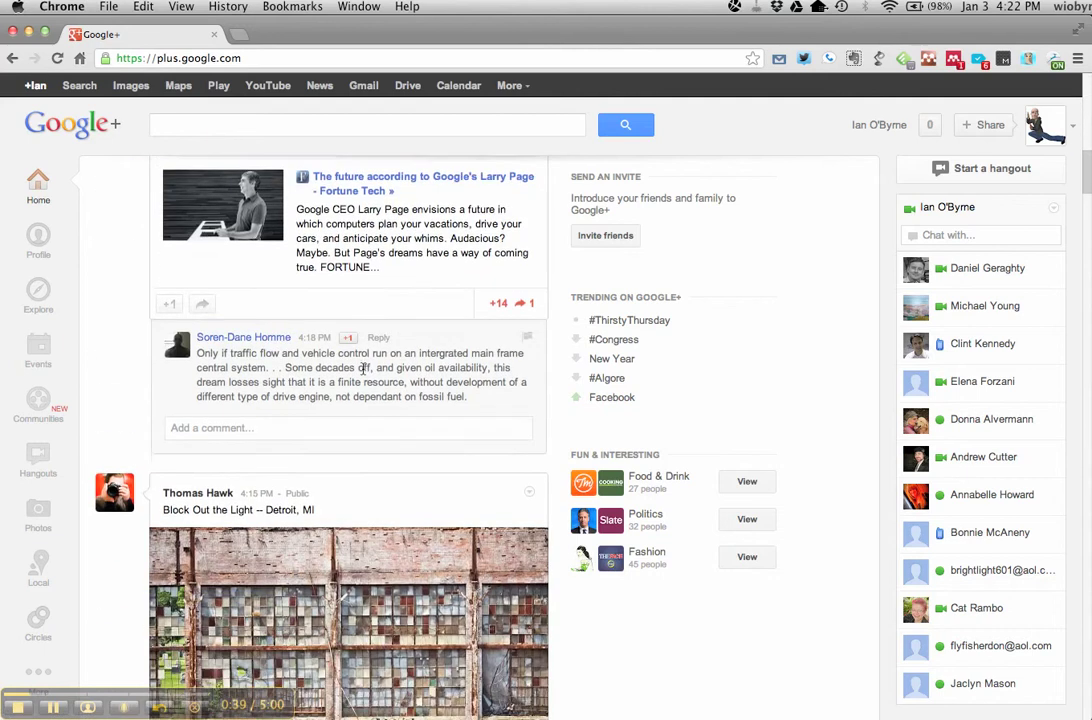
{"action": "scroll", "coordinate": [363, 370], "scroll_direction": "up", "scroll_amount": 15}
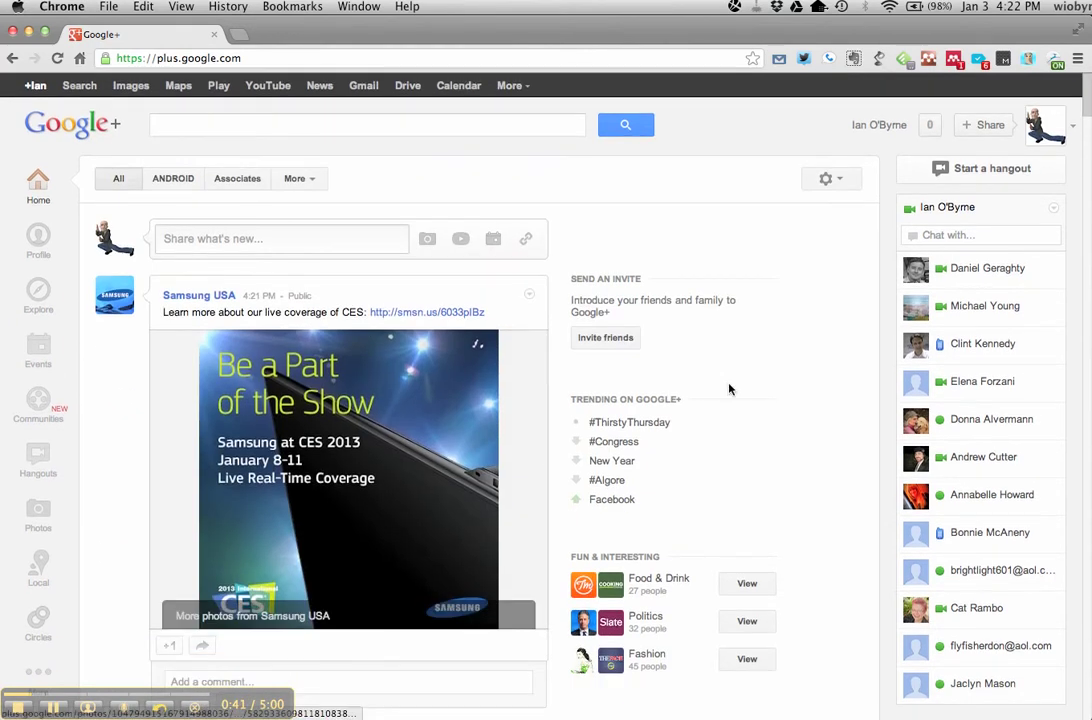
{"action": "scroll", "coordinate": [935, 462], "scroll_direction": "down", "scroll_amount": 5}
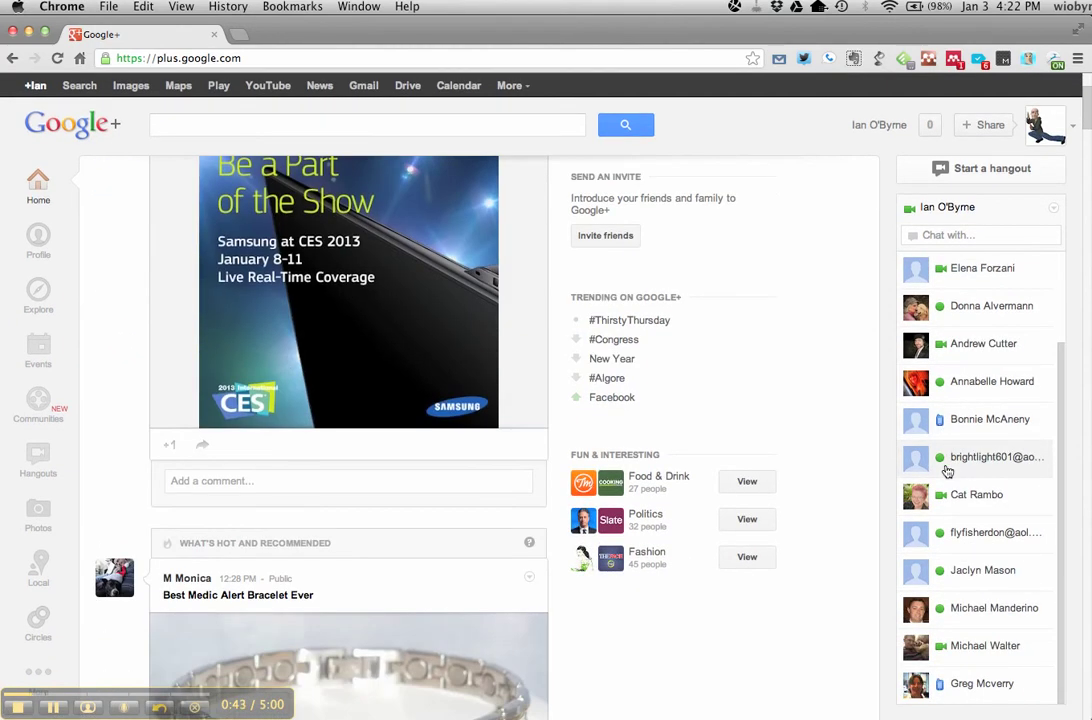
{"action": "scroll", "coordinate": [947, 471], "scroll_direction": "up", "scroll_amount": 5}
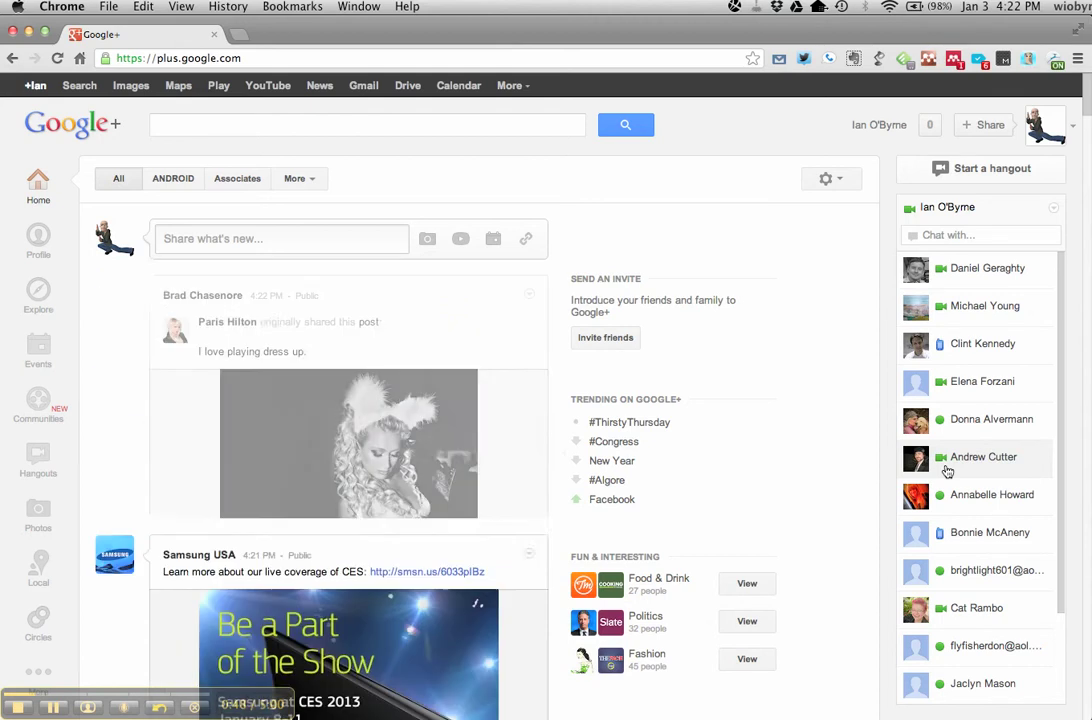
{"action": "scroll", "coordinate": [958, 400], "scroll_direction": "down", "scroll_amount": 5}
{"action": "scroll", "coordinate": [986, 376], "scroll_direction": "up", "scroll_amount": 5}
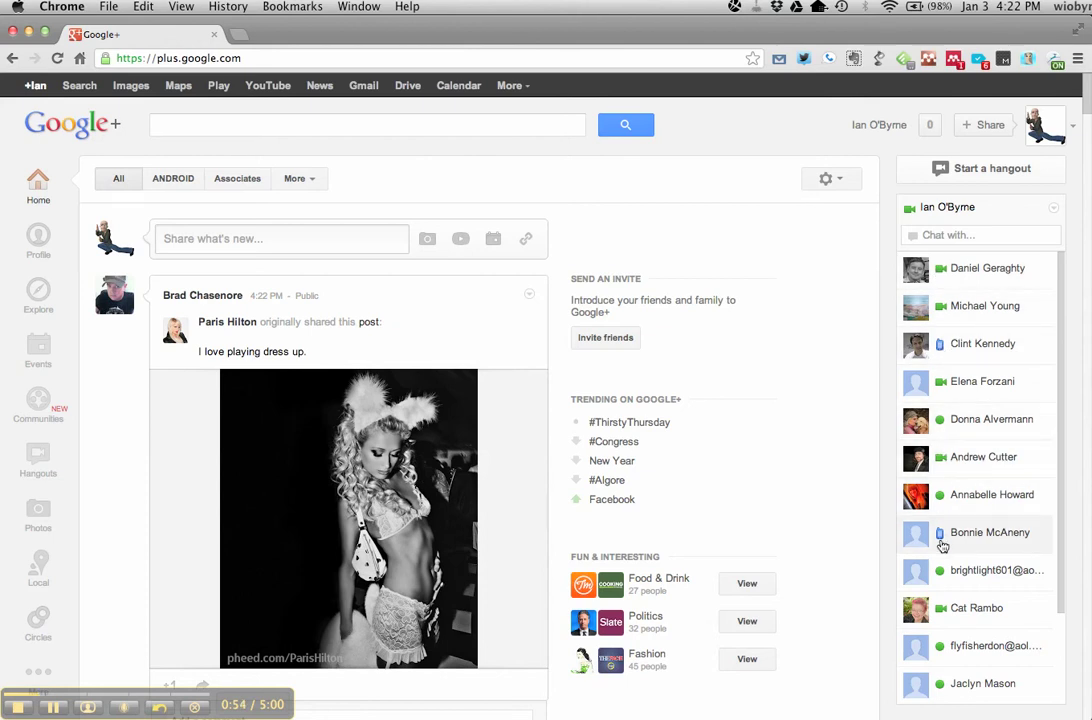
{"action": "scroll", "coordinate": [946, 600], "scroll_direction": "down", "scroll_amount": 8}
{"action": "scroll", "coordinate": [949, 638], "scroll_direction": "up", "scroll_amount": 6}
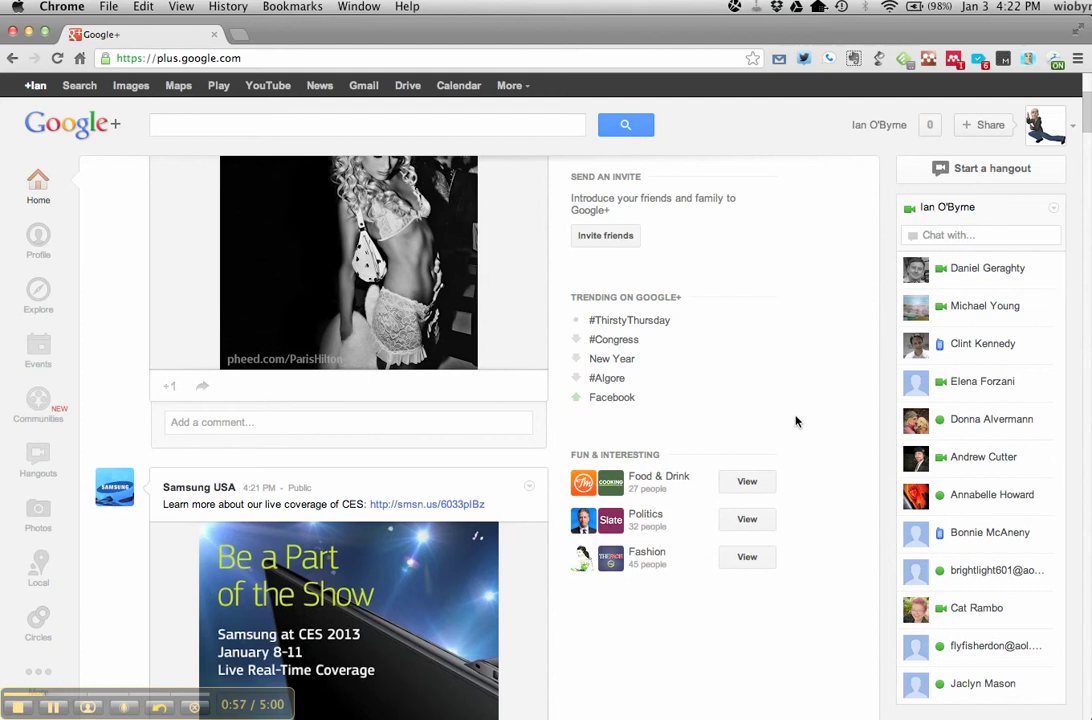
{"action": "scroll", "coordinate": [795, 419], "scroll_direction": "up", "scroll_amount": 3}
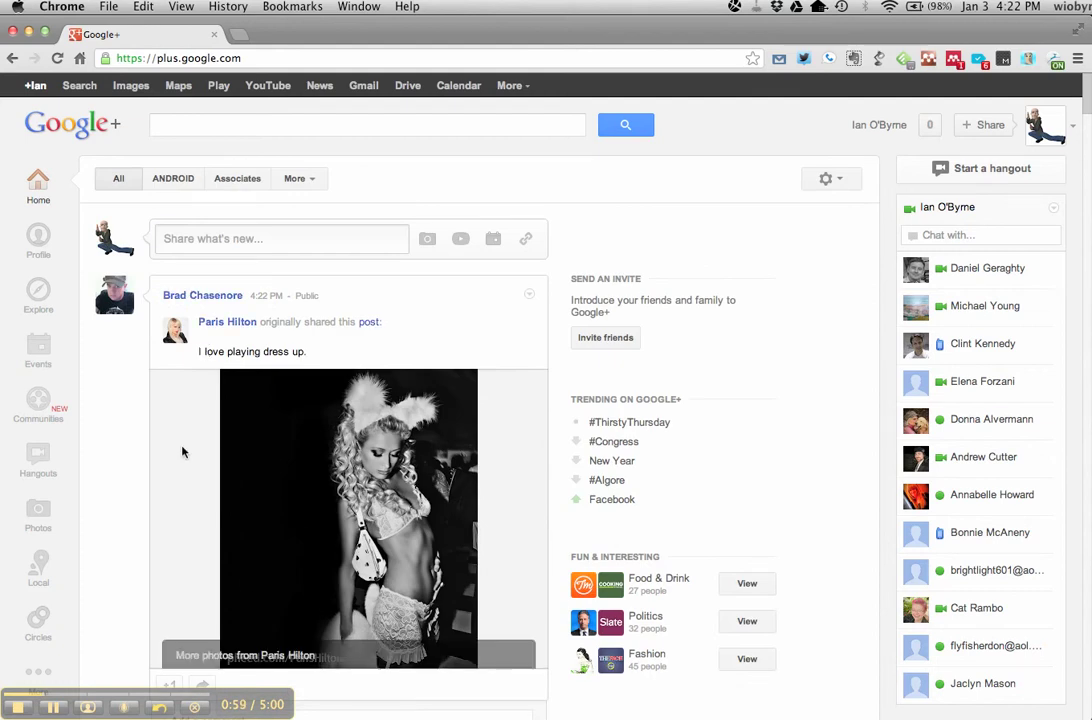
{"action": "scroll", "coordinate": [183, 449], "scroll_direction": "down", "scroll_amount": 2}
{"action": "scroll", "coordinate": [183, 449], "scroll_direction": "up", "scroll_amount": 2}
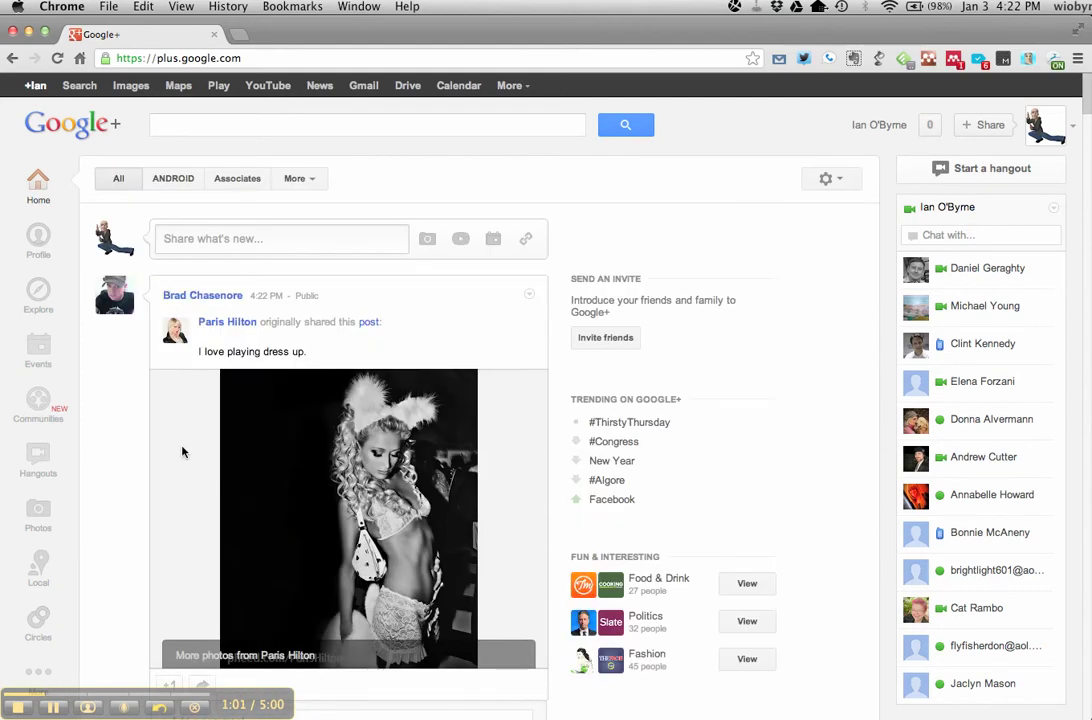
{"action": "left_click", "coordinate": [38, 240]}
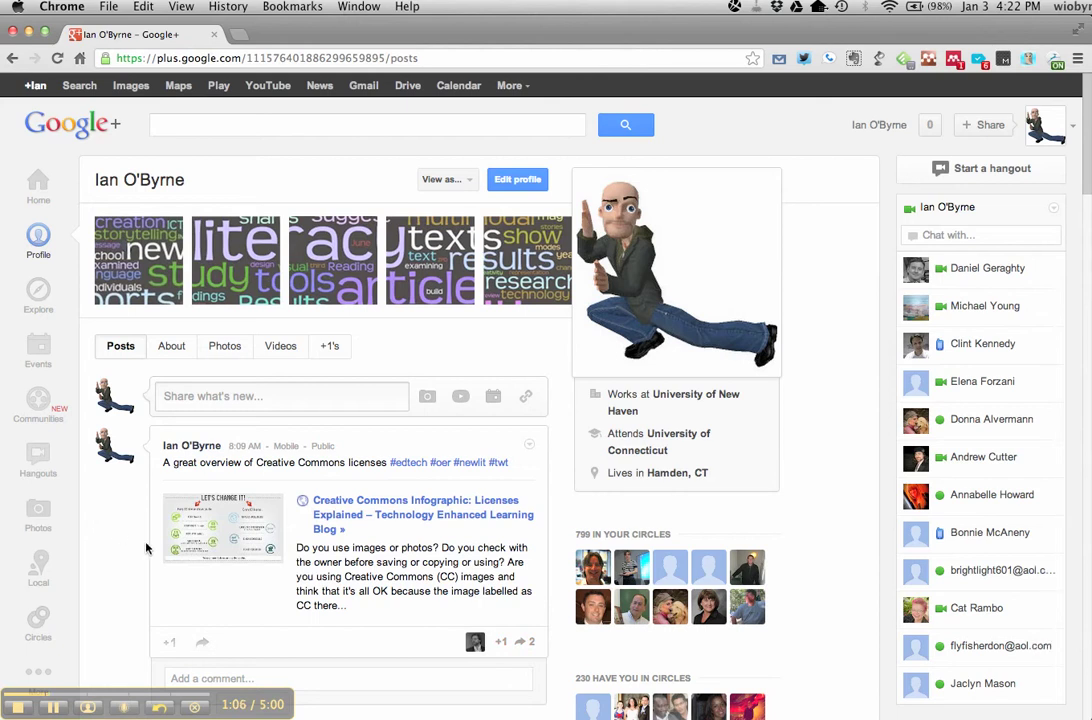
Scroll down your profile posts and back up, then switch to Communities.
{"action": "scroll", "coordinate": [146, 540], "scroll_direction": "down", "scroll_amount": 5}
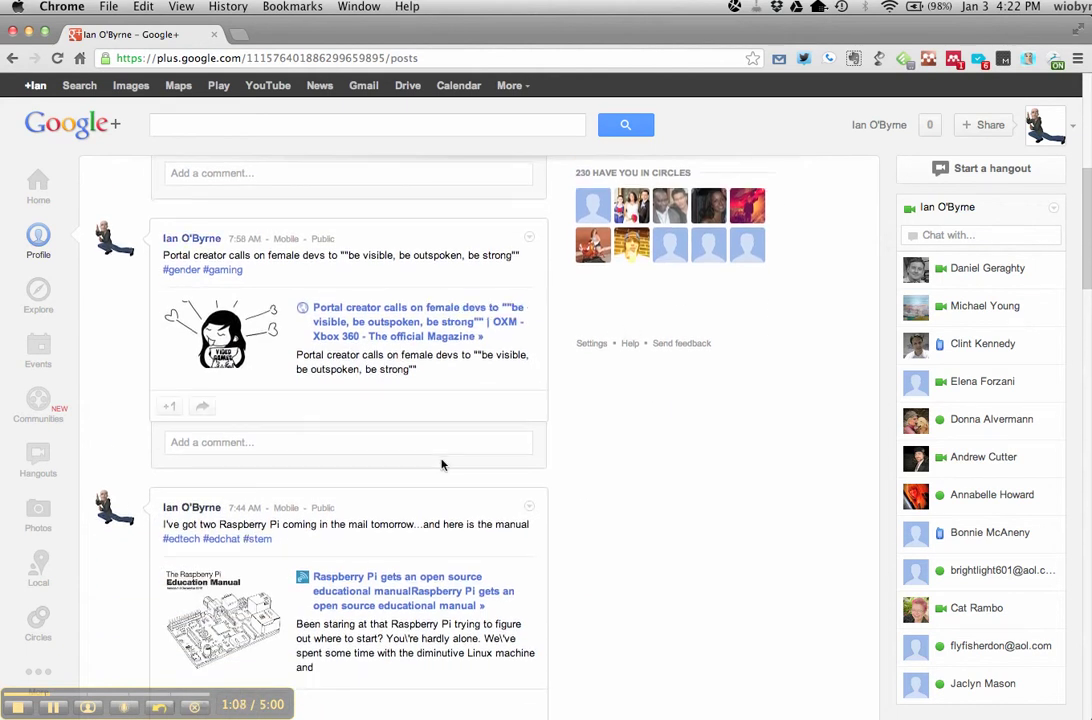
{"action": "scroll", "coordinate": [441, 461], "scroll_direction": "down", "scroll_amount": 4}
{"action": "scroll", "coordinate": [441, 461], "scroll_direction": "up", "scroll_amount": 10}
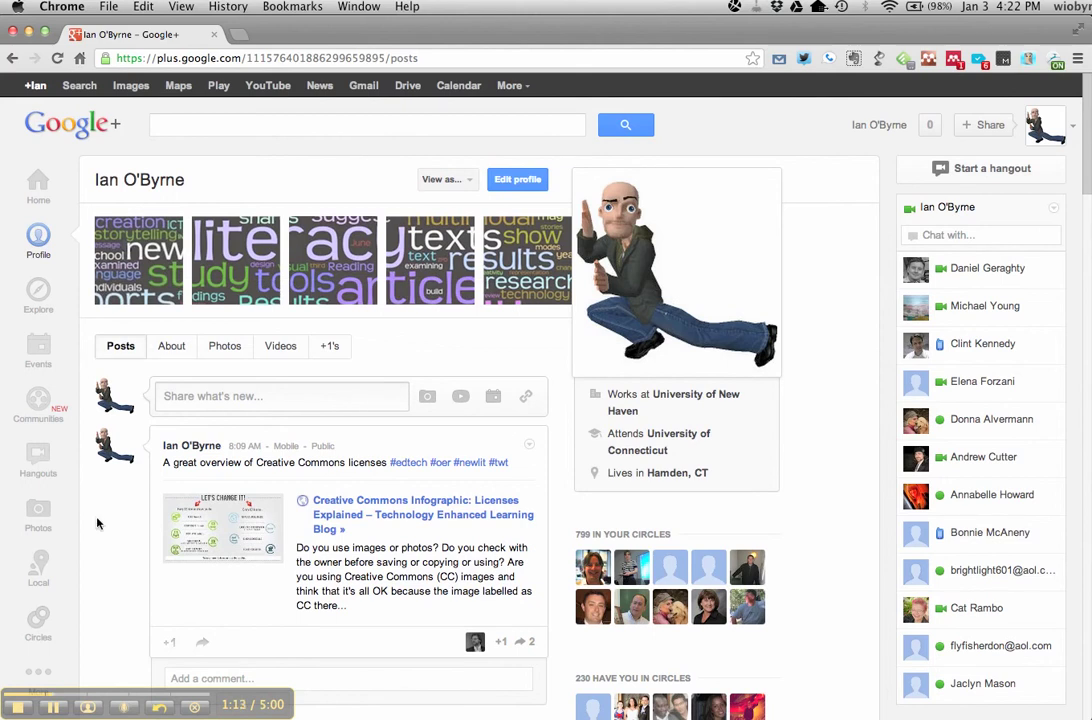
{"action": "left_click", "coordinate": [37, 402]}
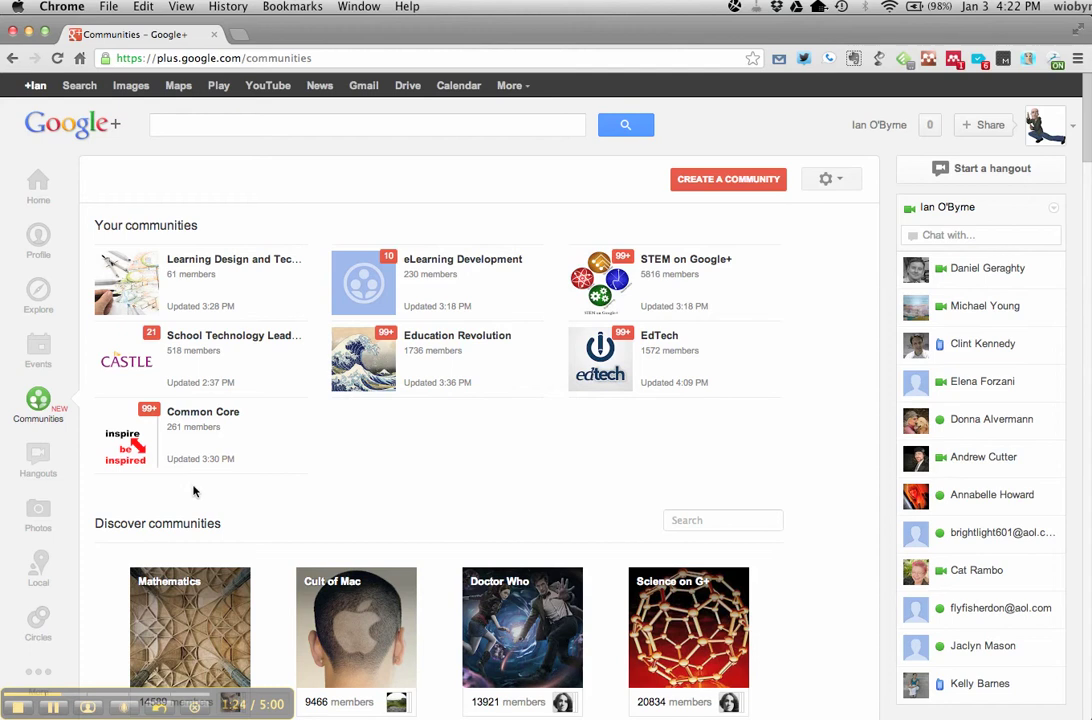
Open the Hangouts page of featured video chats from the left sidebar.
{"action": "left_click", "coordinate": [44, 468]}
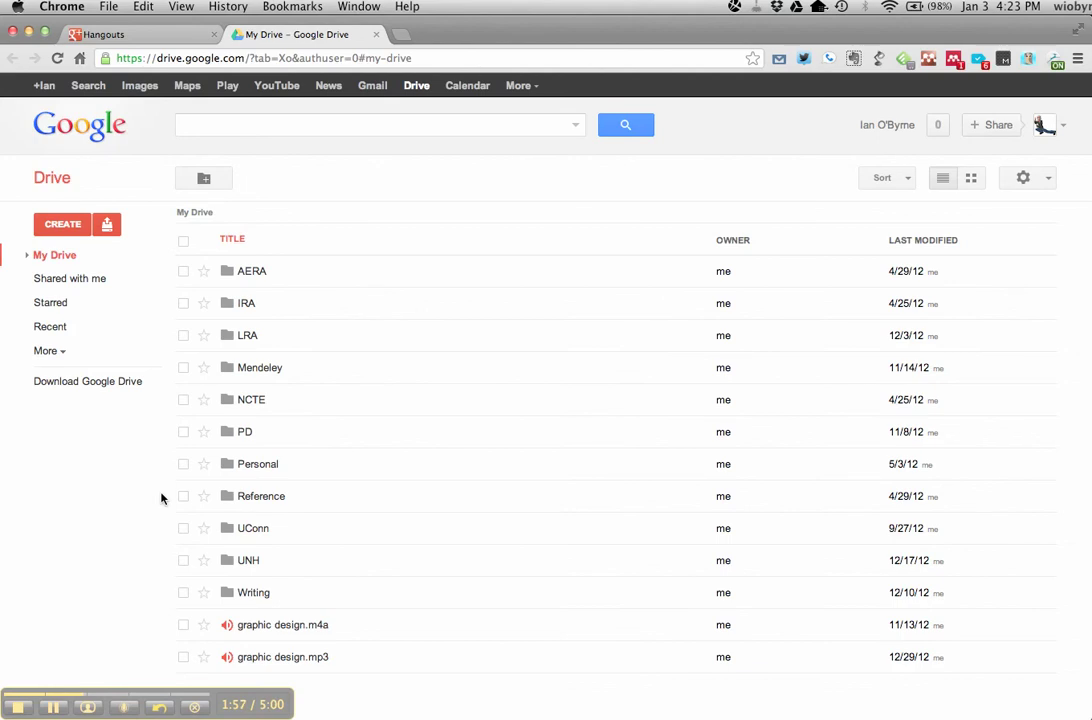
Switch back to the Google+ Hangouts tab, leaving My Drive open.
{"action": "left_click", "coordinate": [173, 37]}
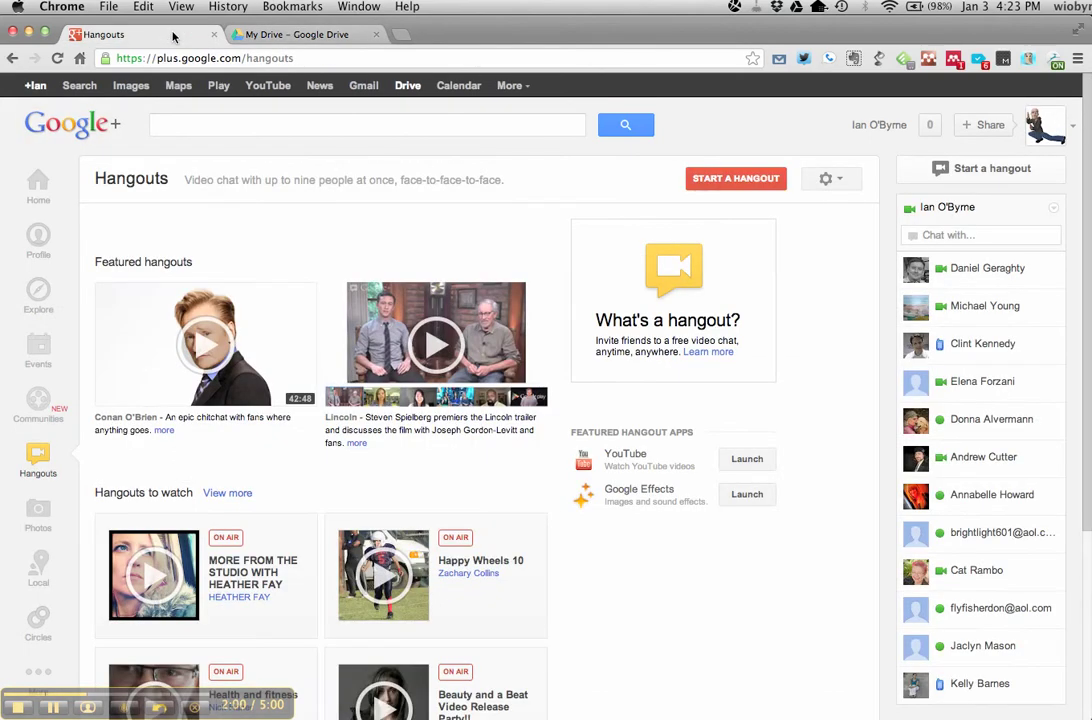
Search your own name, fixing a typo, and open your profile from the suggestions.
{"action": "left_click", "coordinate": [43, 234]}
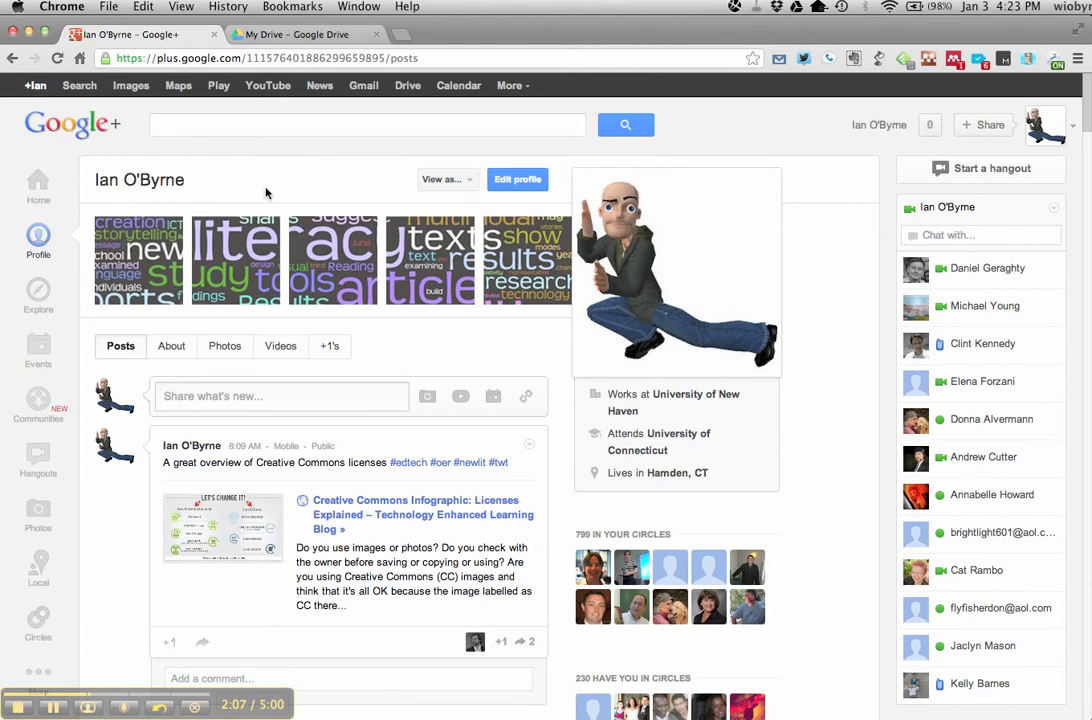
{"action": "left_click", "coordinate": [260, 127]}
{"action": "type", "text": "ian "}
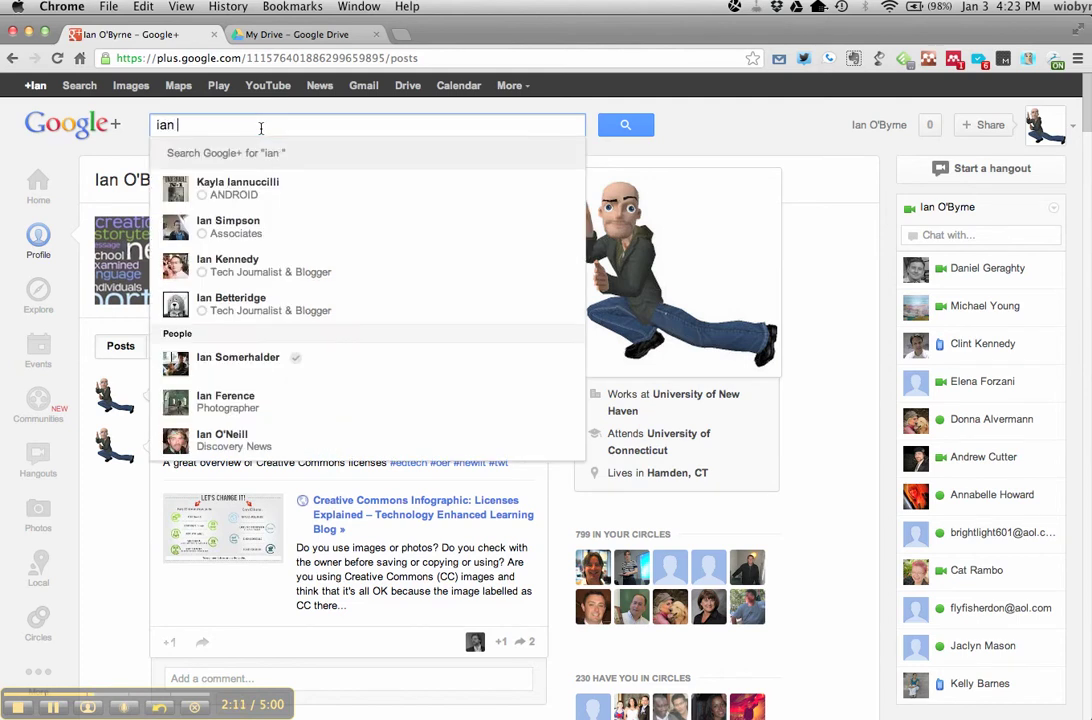
{"action": "type", "text": "o'byrnwe"}
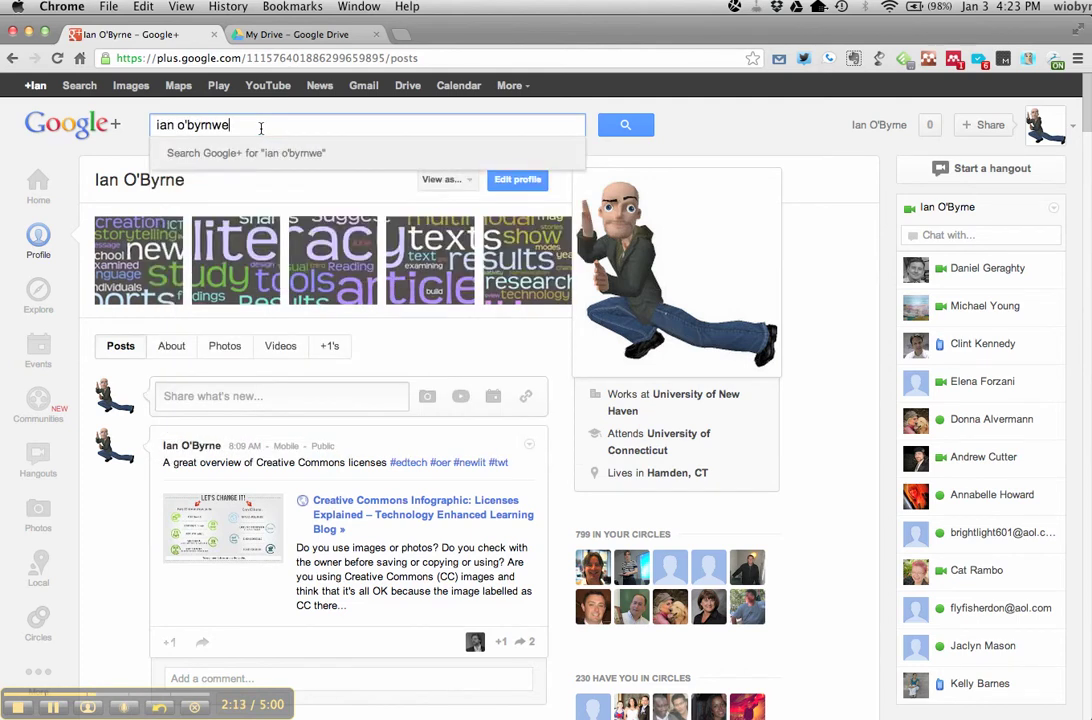
{"action": "key", "text": "BackSpace"}
{"action": "key", "text": "BackSpace"}
{"action": "type", "text": "e"}
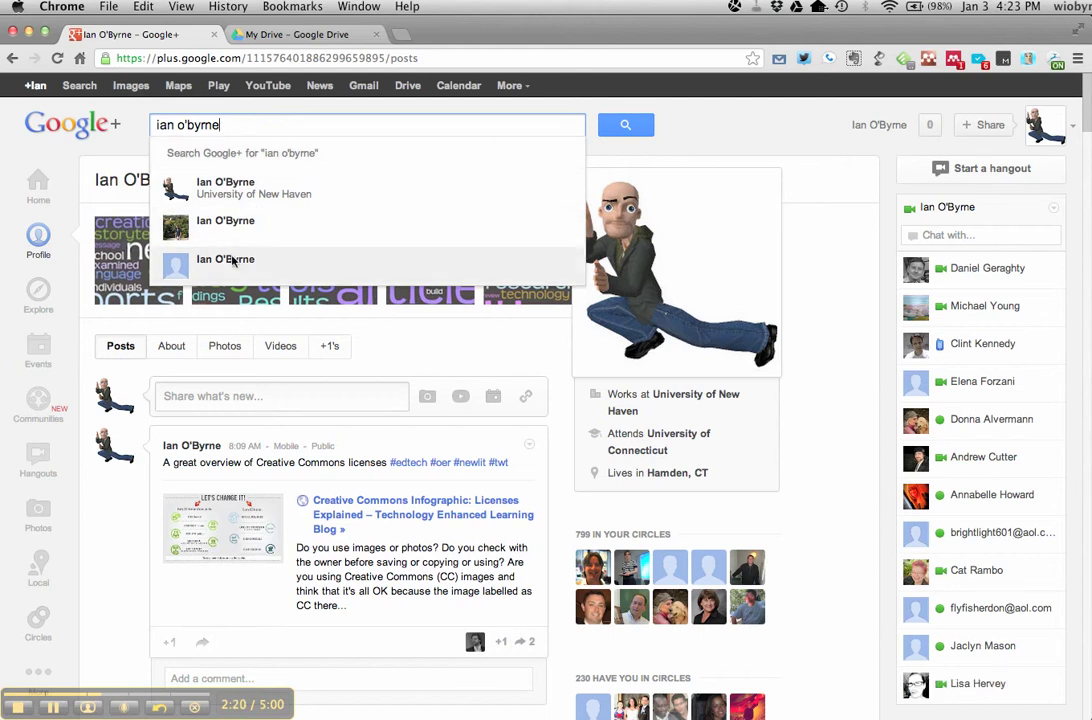
{"action": "left_click", "coordinate": [232, 188]}
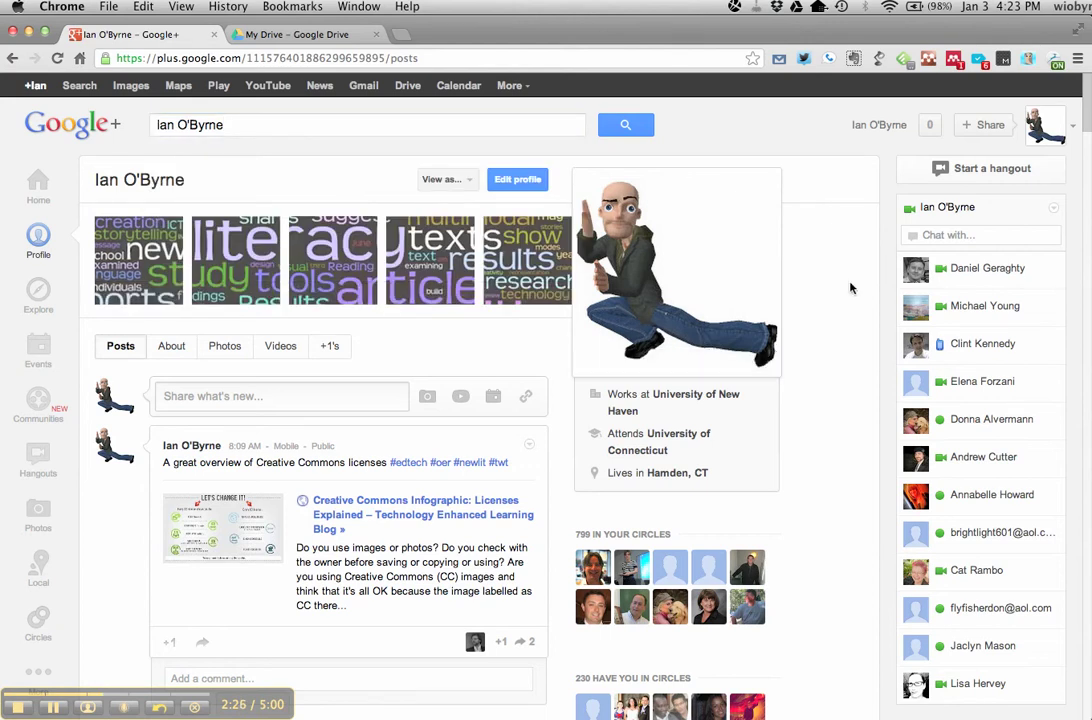
Scroll your profile briefly, then return to the Home stream.
{"action": "scroll", "coordinate": [850, 288], "scroll_direction": "down", "scroll_amount": 5}
{"action": "scroll", "coordinate": [850, 288], "scroll_direction": "up", "scroll_amount": 5}
{"action": "left_click", "coordinate": [38, 182]}
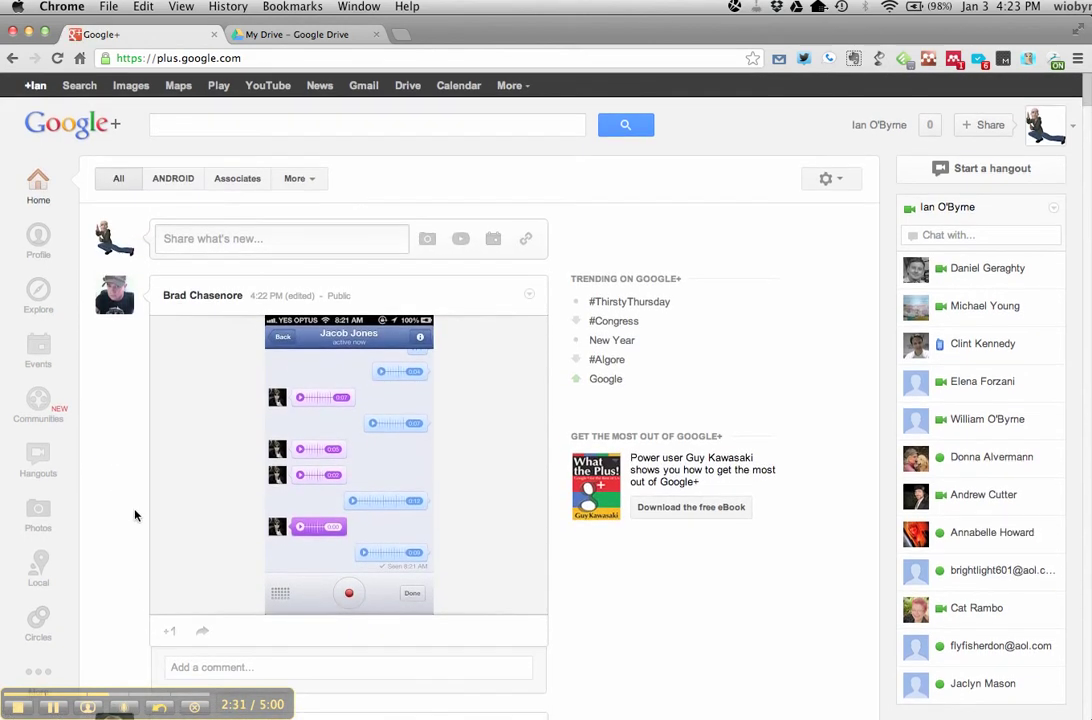
Search 'barac', open the verified political figure's page and view its Follow circles.
{"action": "left_click", "coordinate": [433, 125]}
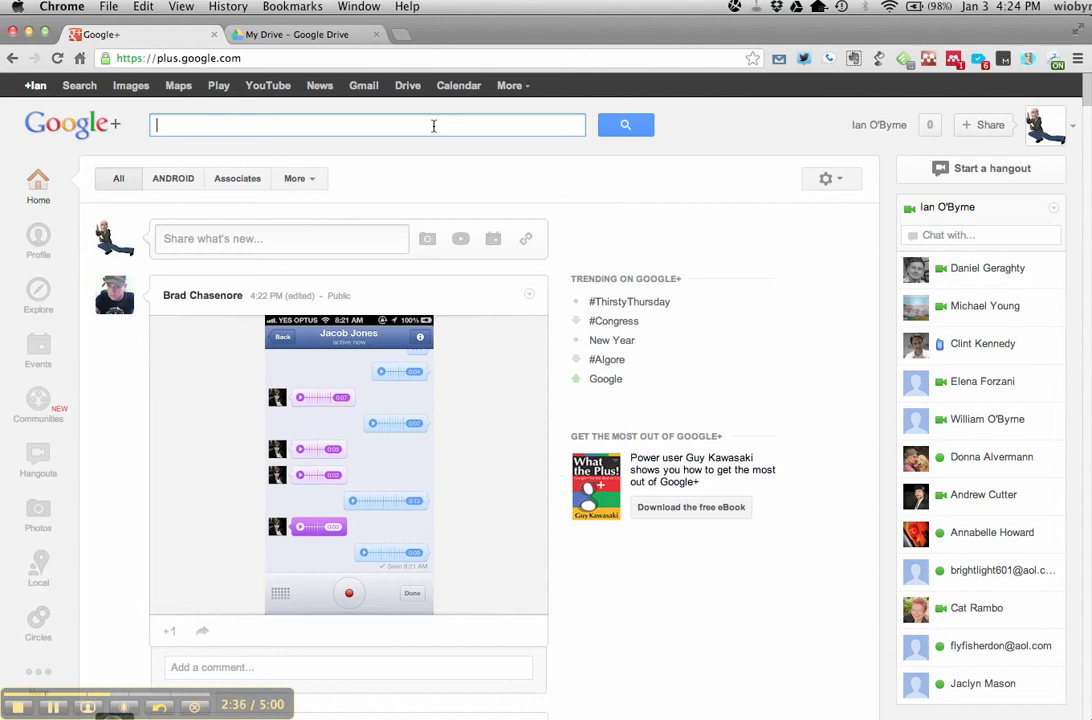
{"action": "type", "text": "barac"}
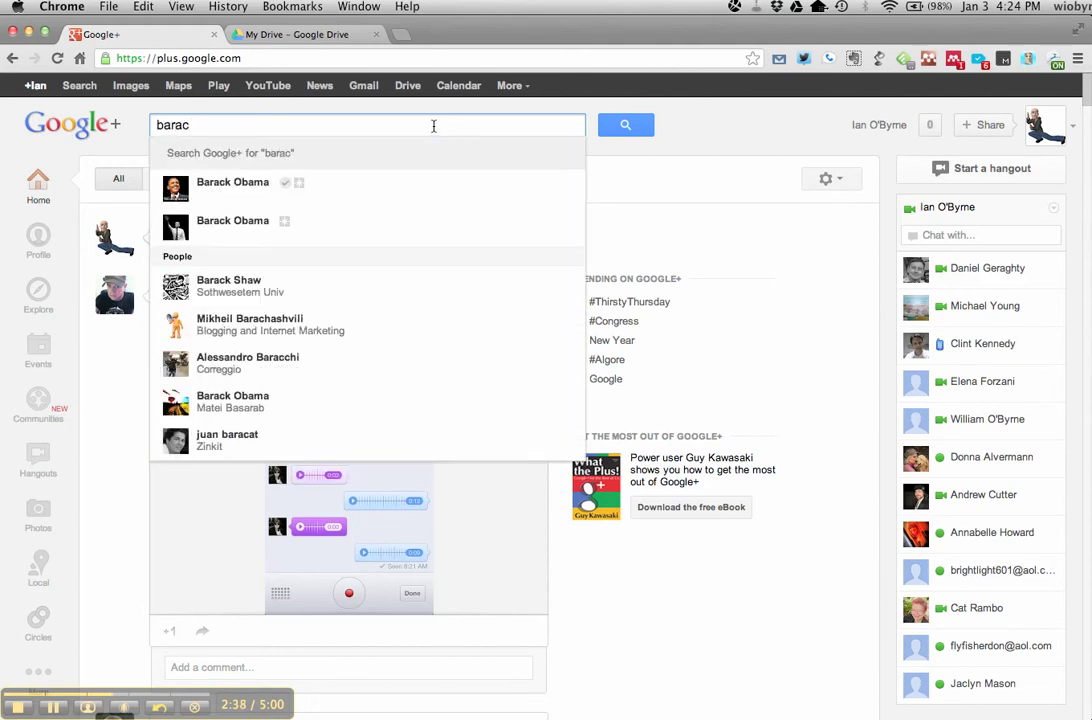
{"action": "left_click", "coordinate": [244, 187]}
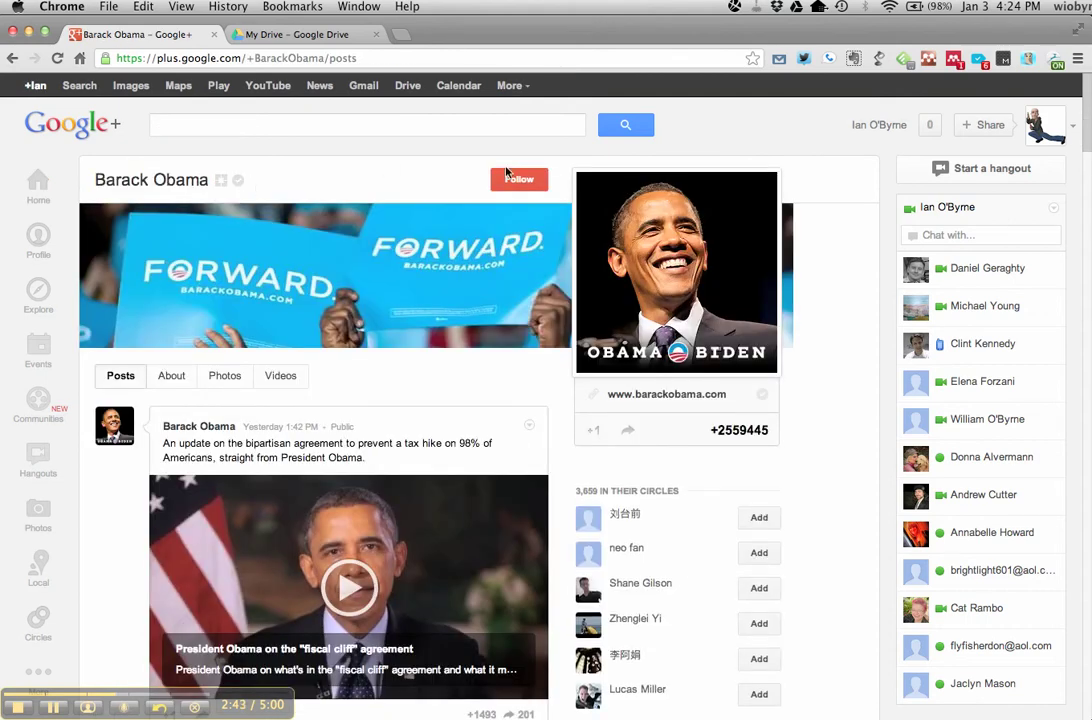
{"action": "left_click", "coordinate": [507, 173]}
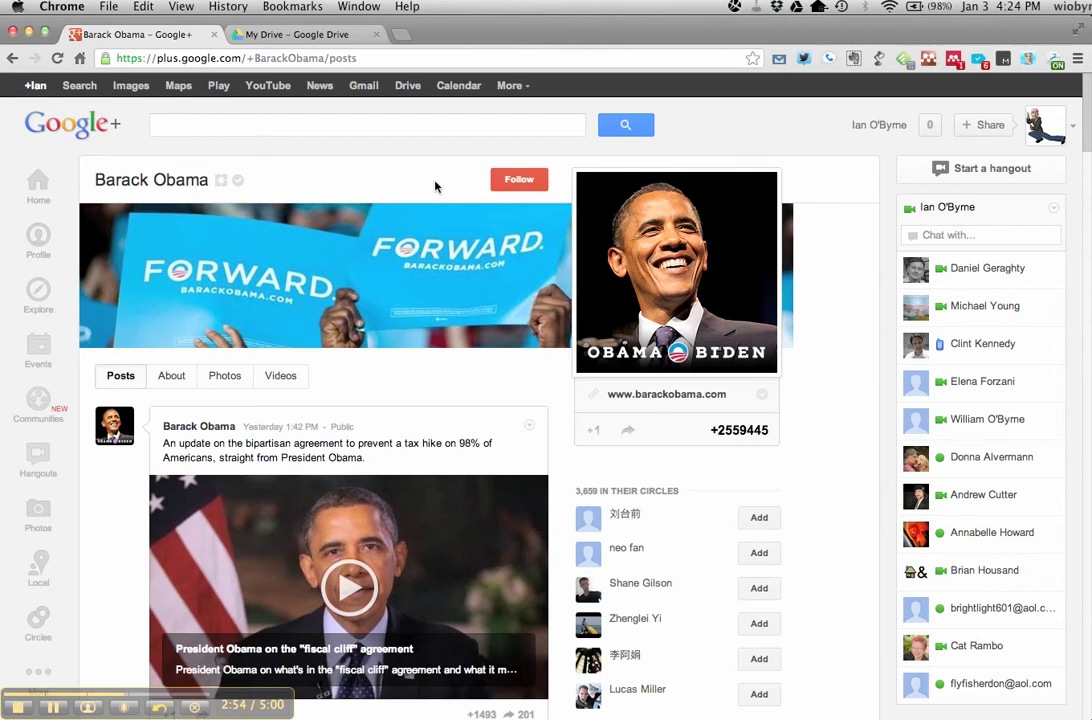
Type your own name into the people search, then dismiss the suggestions.
{"action": "left_click", "coordinate": [327, 121]}
{"action": "type", "text": "ian o'byrne"}
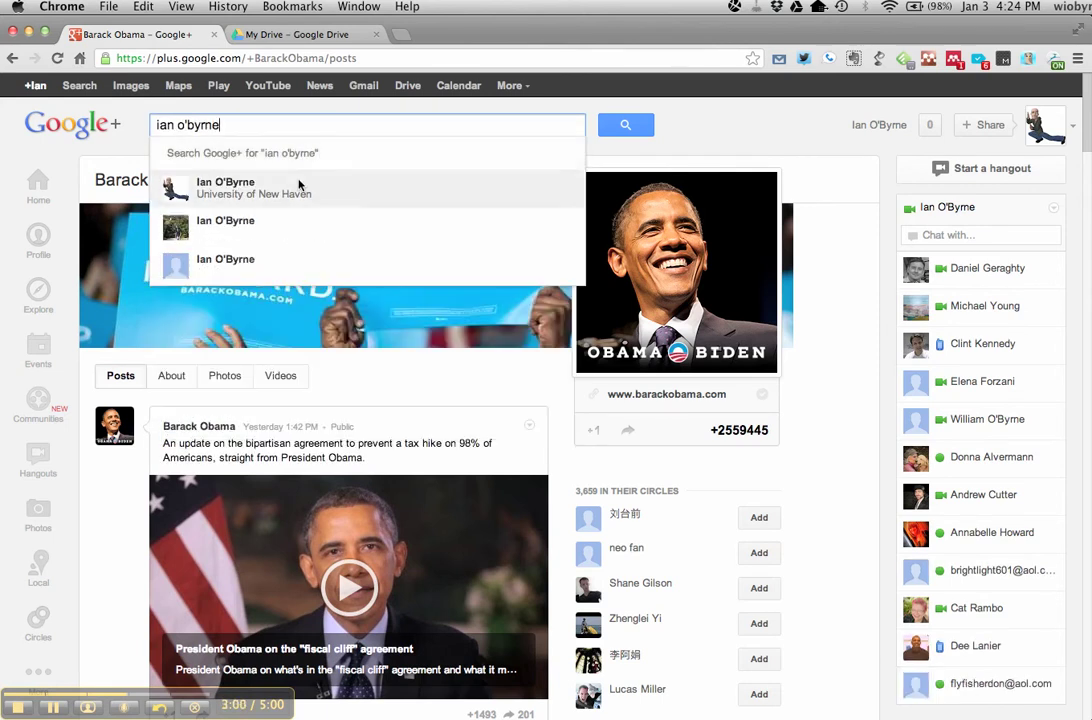
{"action": "left_click", "coordinate": [855, 288]}
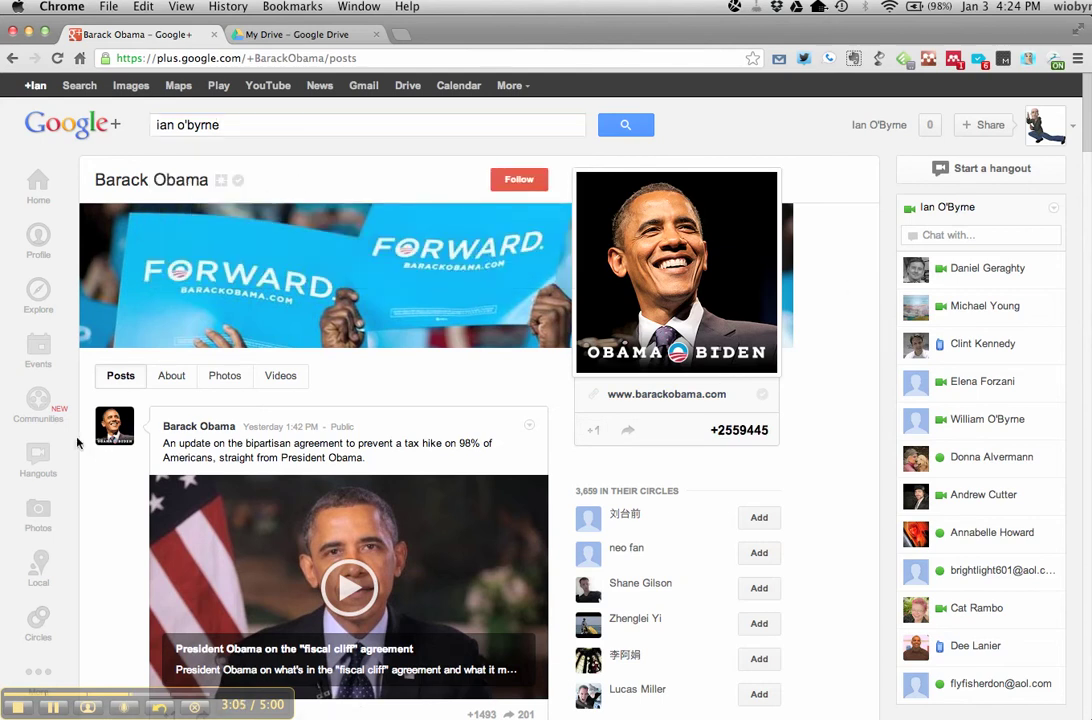
Visit Communities, then go to your profile and scroll its posts.
{"action": "left_click", "coordinate": [45, 411]}
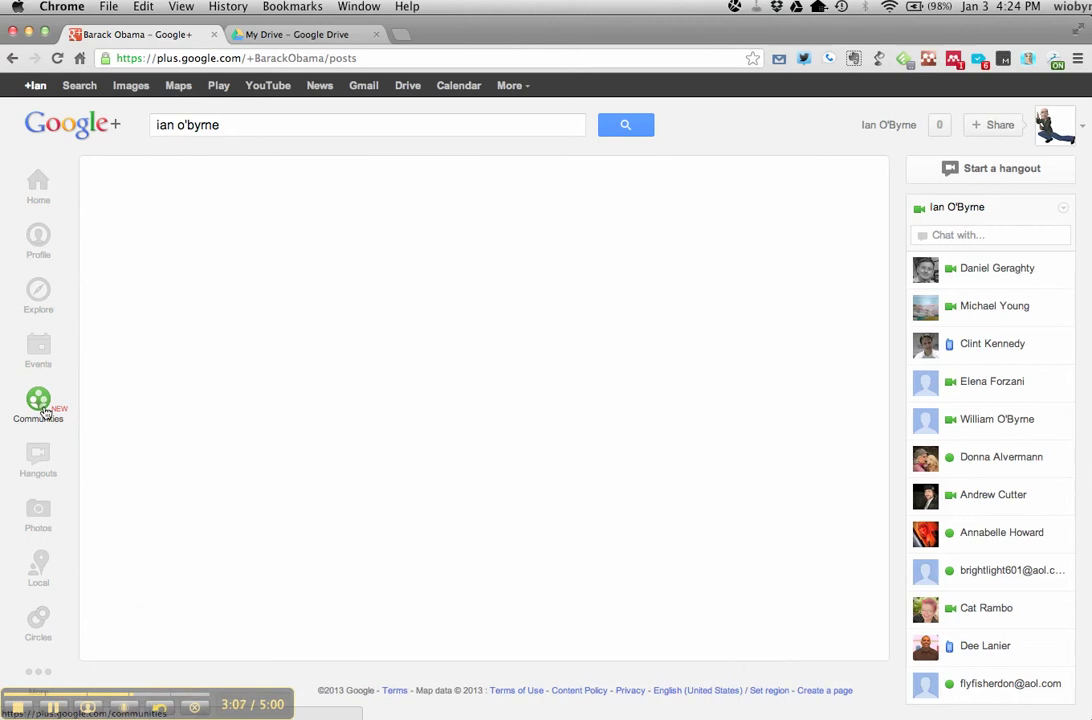
{"action": "left_click", "coordinate": [40, 240]}
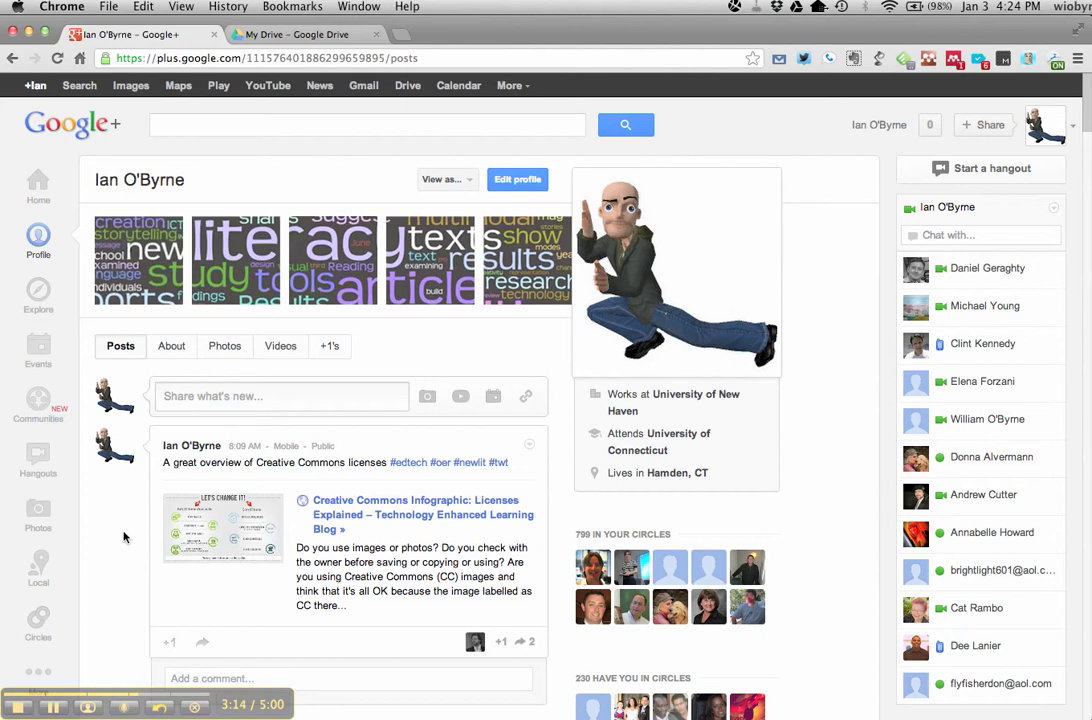
{"action": "scroll", "coordinate": [124, 537], "scroll_direction": "down", "scroll_amount": 2}
{"action": "scroll", "coordinate": [124, 537], "scroll_direction": "up", "scroll_amount": 2}
Type 'Add in tons of text...' into a new public post without sharing.
{"action": "left_click", "coordinate": [201, 388]}
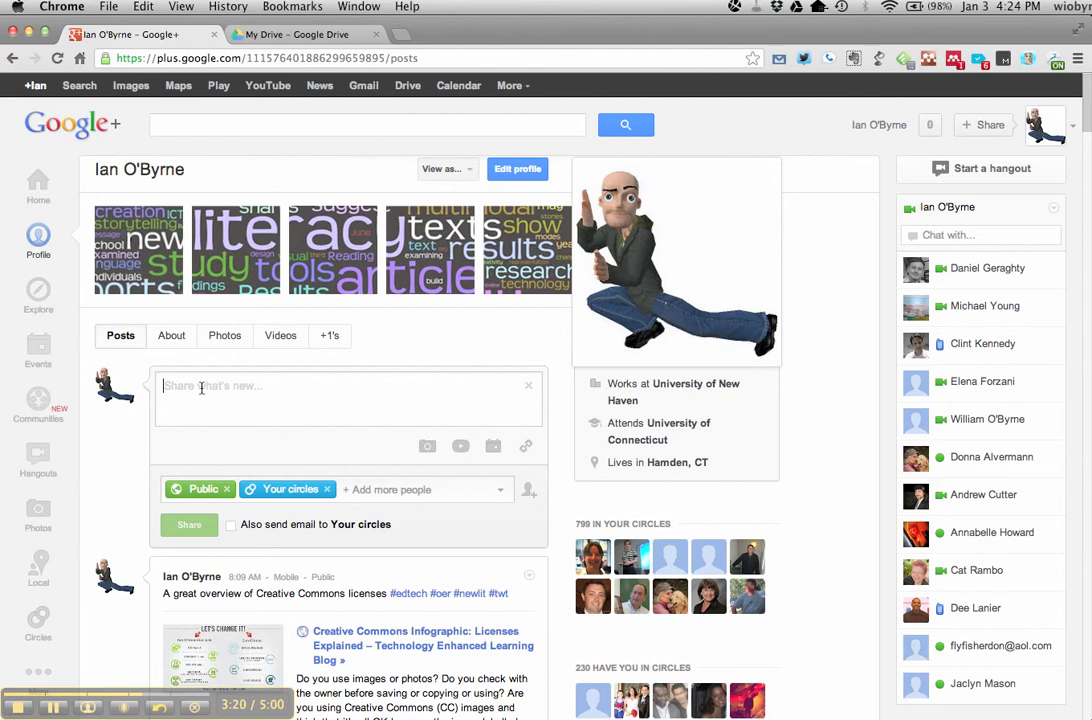
{"action": "type", "text": "A"}
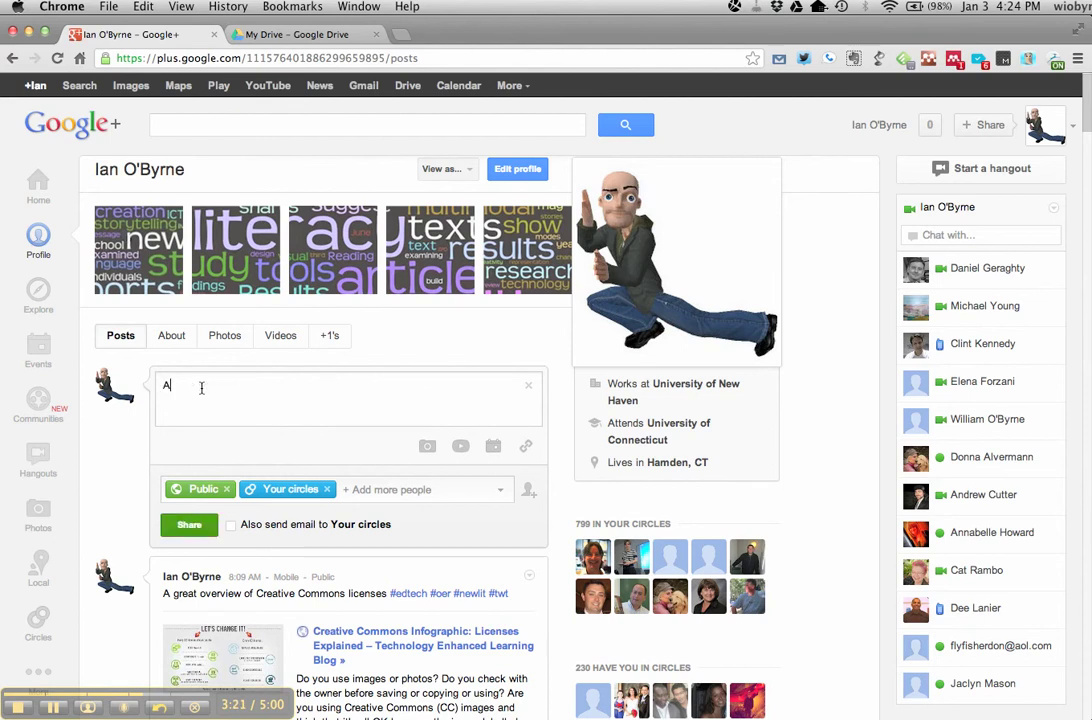
{"action": "type", "text": "dd in tons of text..."}
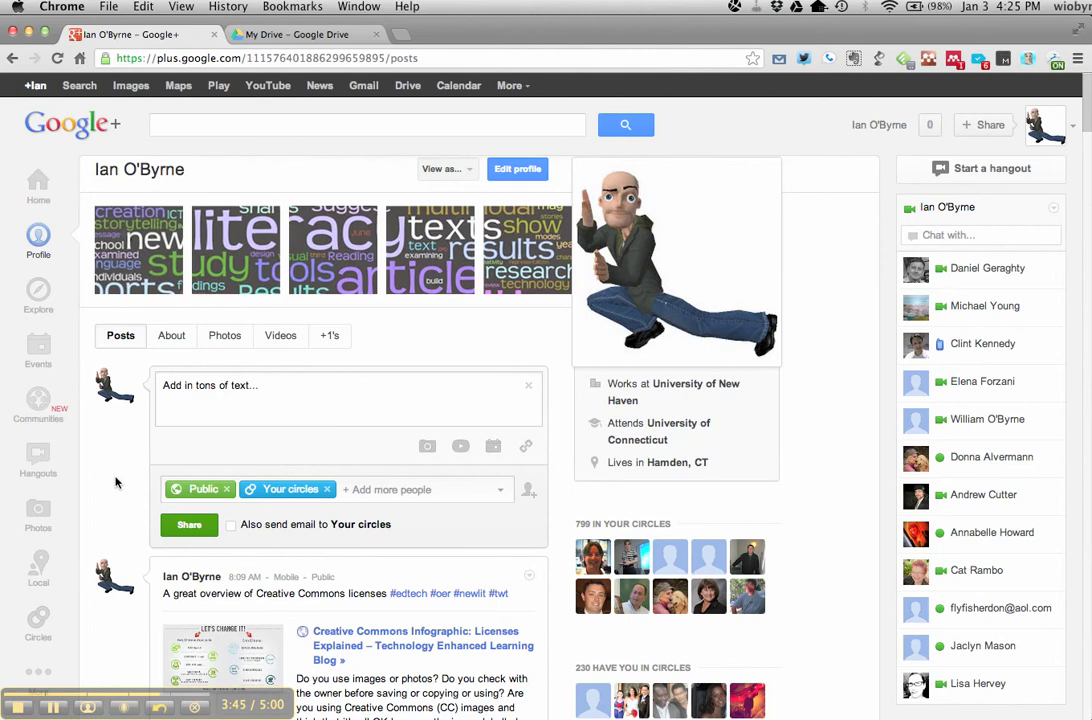
{"action": "scroll", "coordinate": [115, 483], "scroll_direction": "up", "scroll_amount": 1}
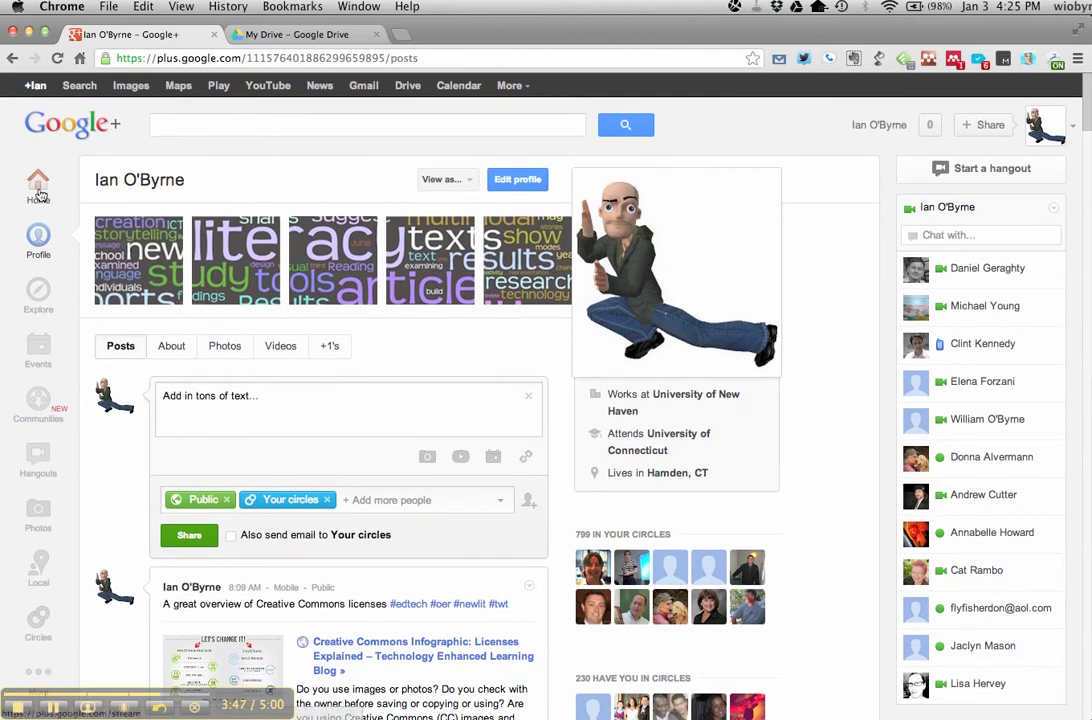
Return Home, enter your own name in the people search, and dismiss suggestions.
{"action": "left_click", "coordinate": [38, 186]}
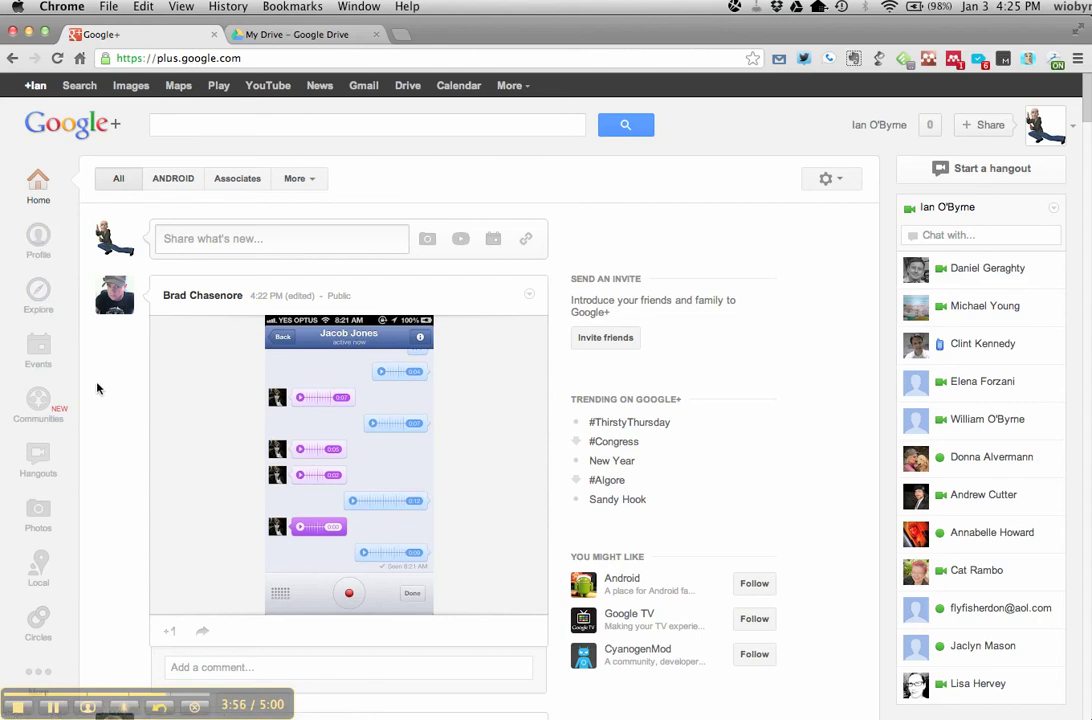
{"action": "left_click", "coordinate": [240, 138]}
{"action": "type", "text": "ian o'byrne"}
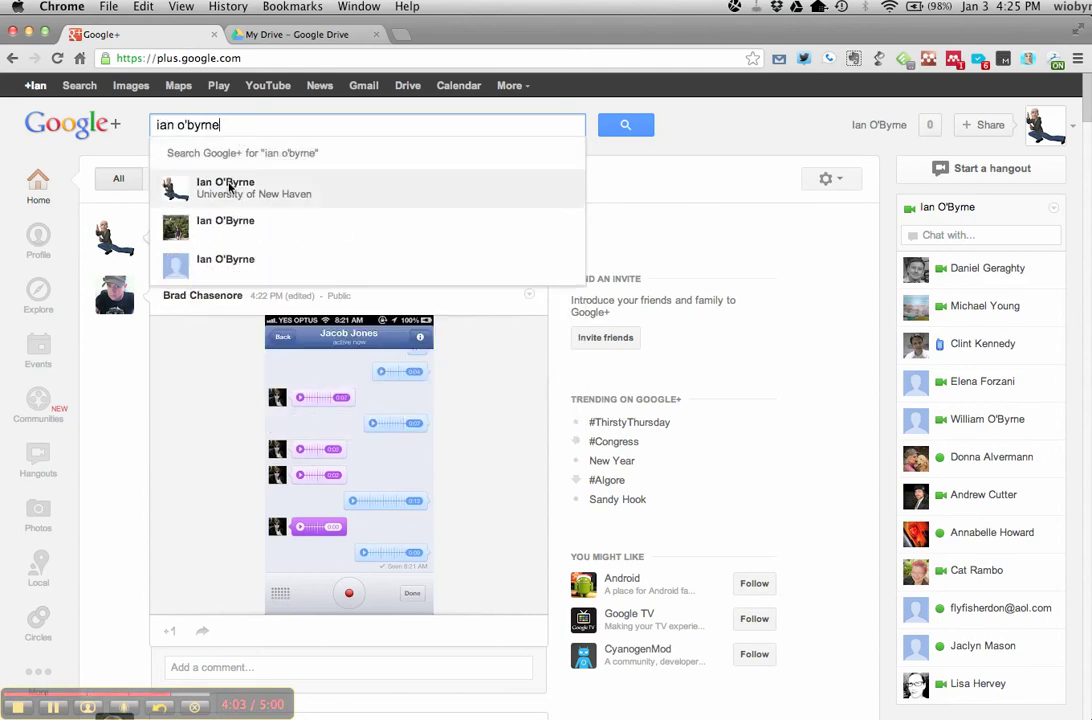
{"action": "left_click", "coordinate": [122, 402]}
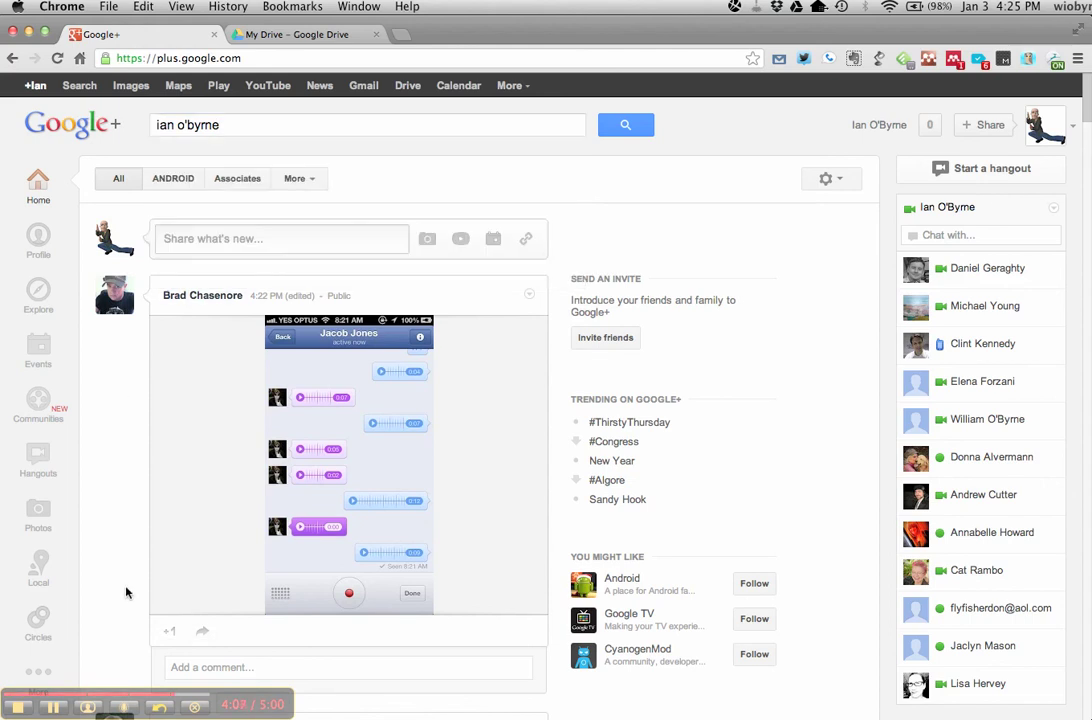